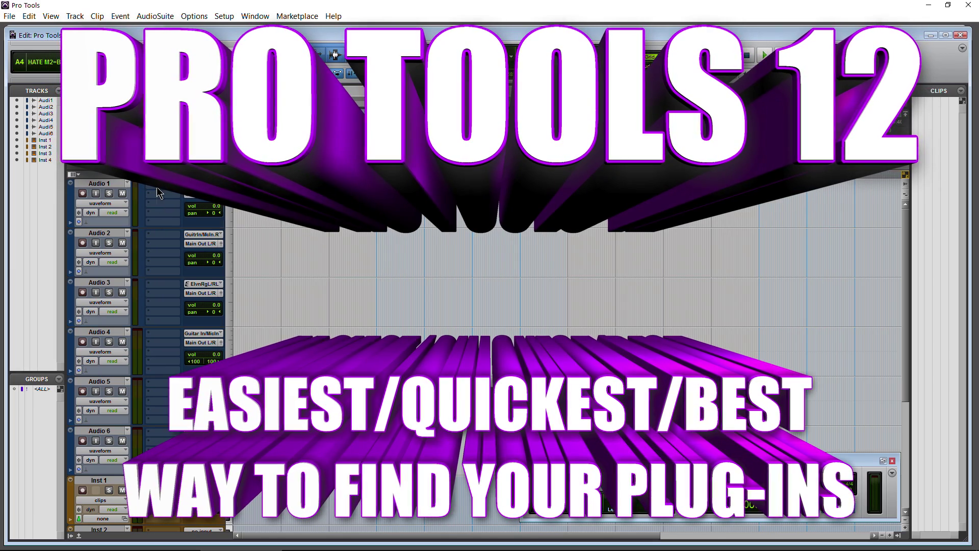
# Switch to the Mix window and preview a track's plug-in insert menu.
pyautogui.click(157, 187)
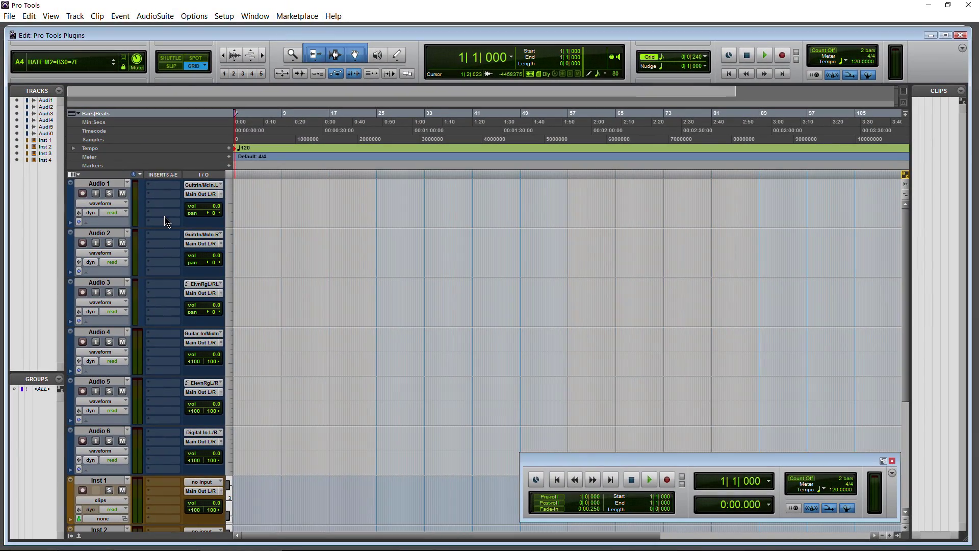
pyautogui.hotkey('ctrl', '=')
pyautogui.click(208, 109)
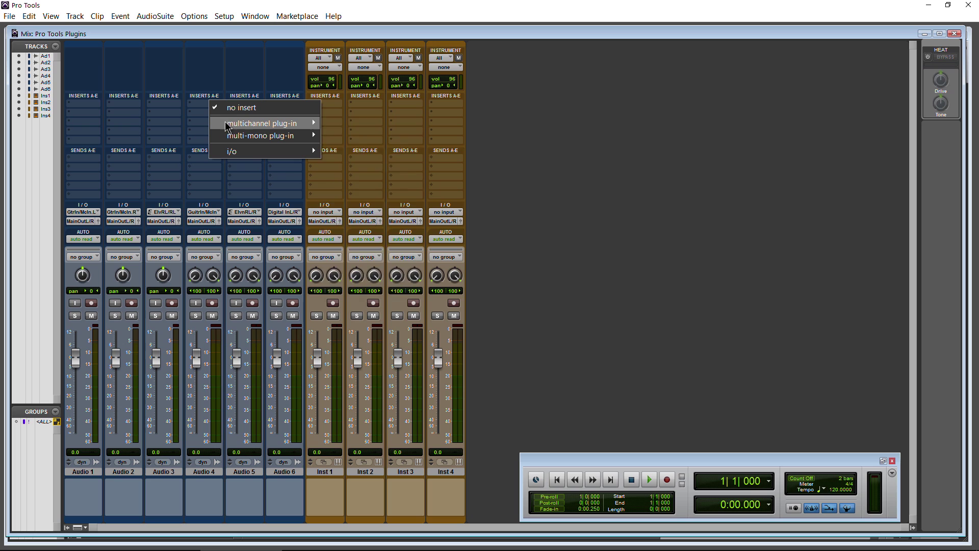
pyautogui.press('Escape')
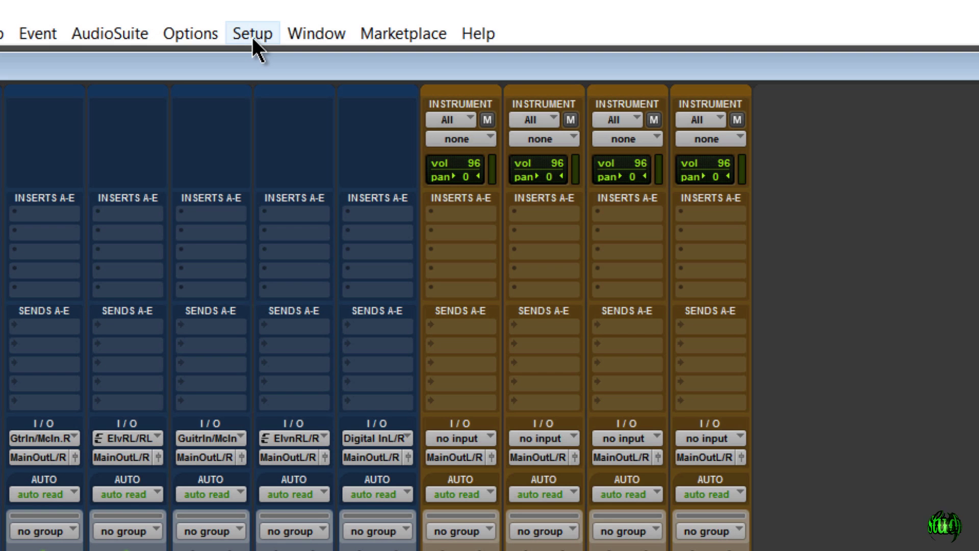
# Set Display preferences to organize plug-in menus as a Flat List.
pyautogui.click(252, 37)
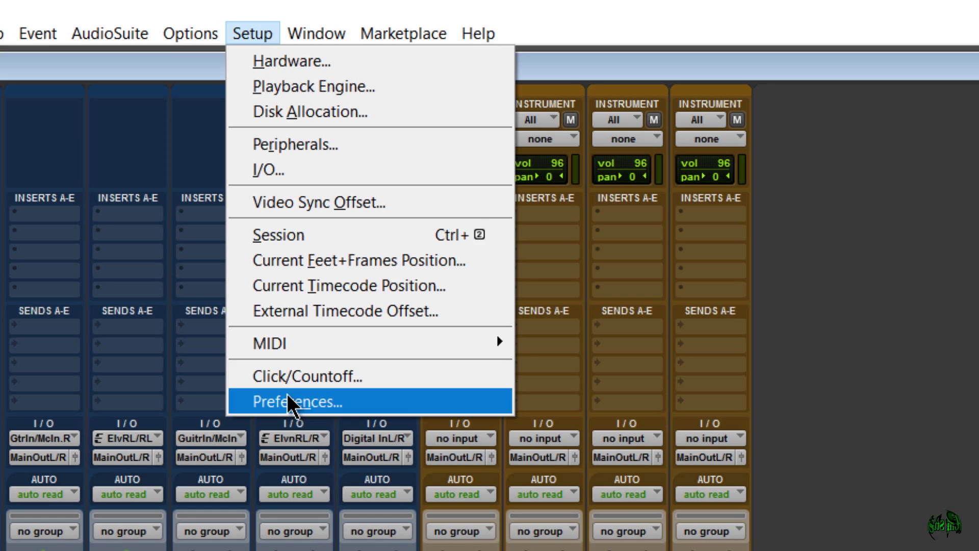
pyautogui.click(287, 393)
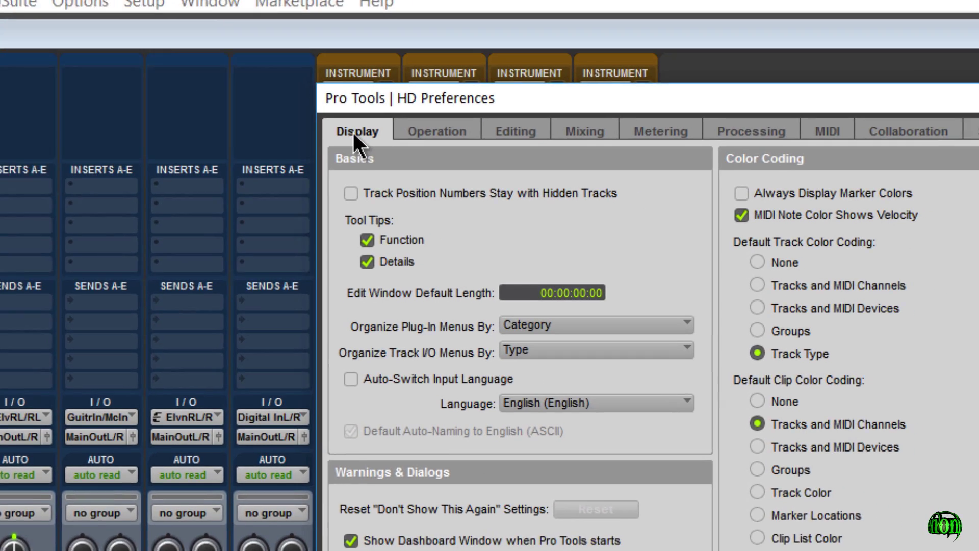
pyautogui.click(436, 129)
pyautogui.click(252, 103)
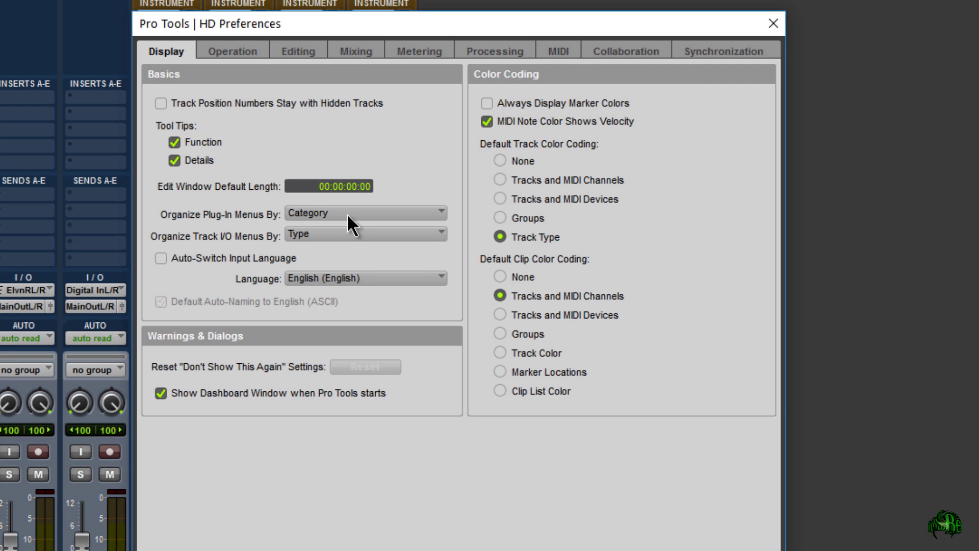
pyautogui.click(346, 272)
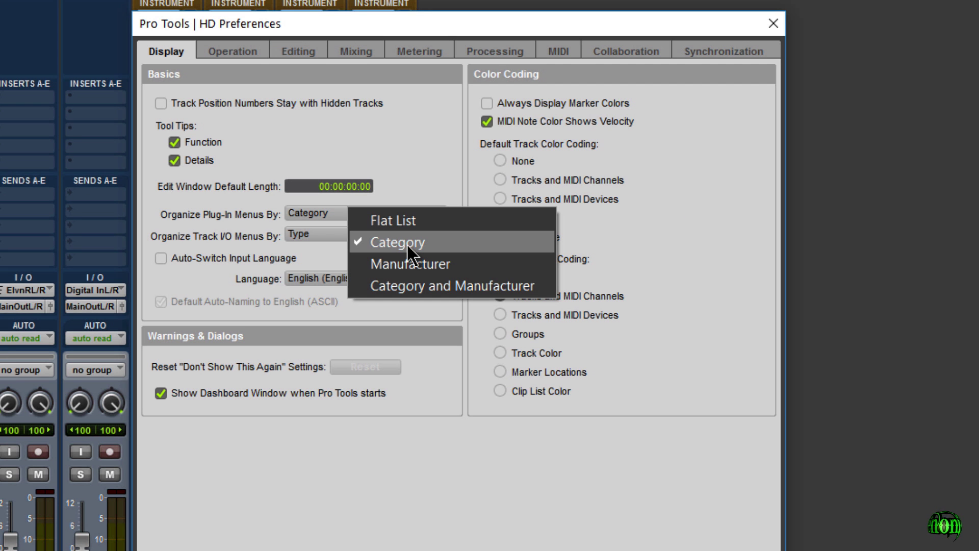
pyautogui.click(424, 222)
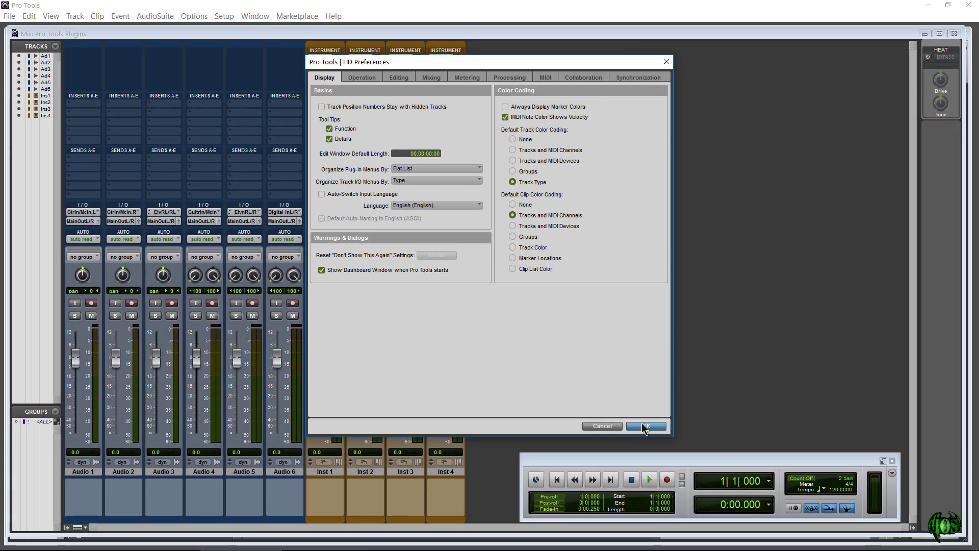
pyautogui.click(645, 426)
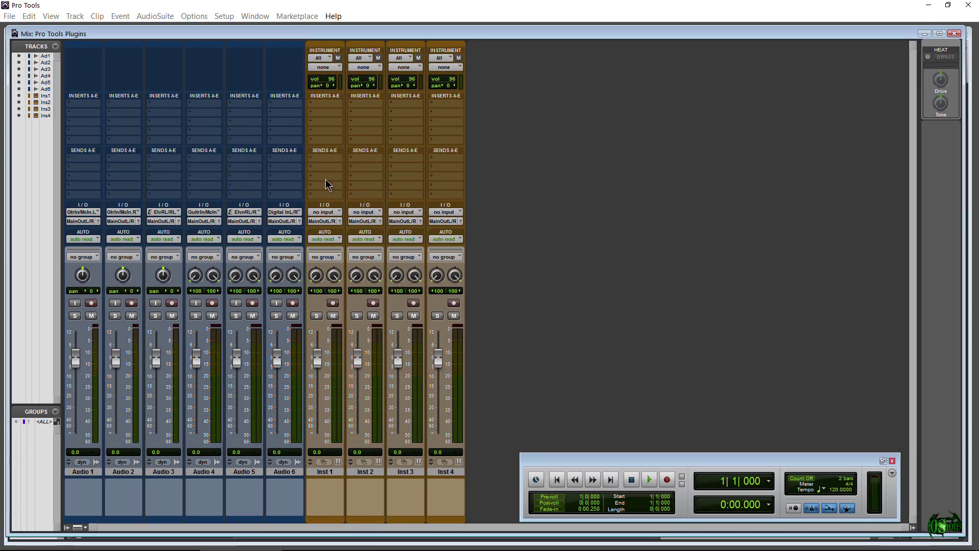
pyautogui.click(283, 108)
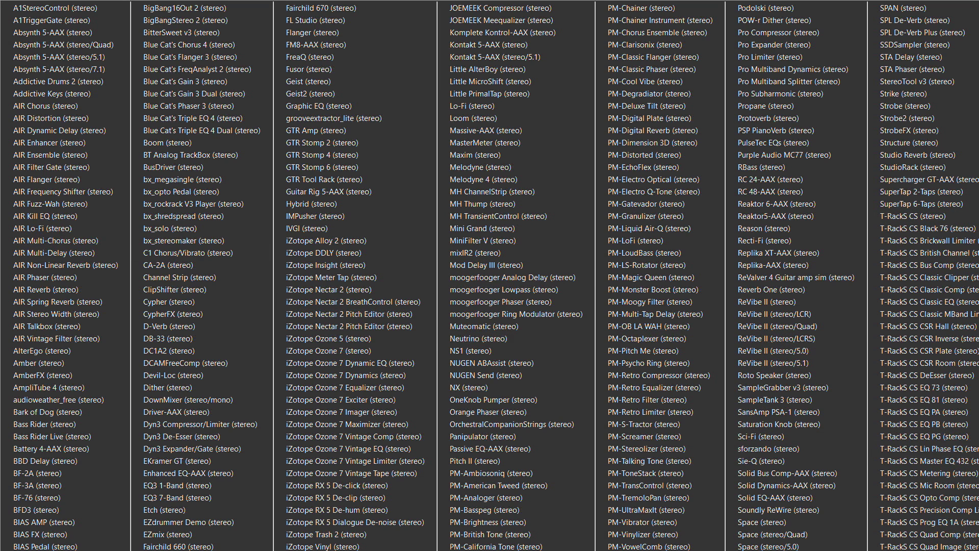
pyautogui.press('Escape')
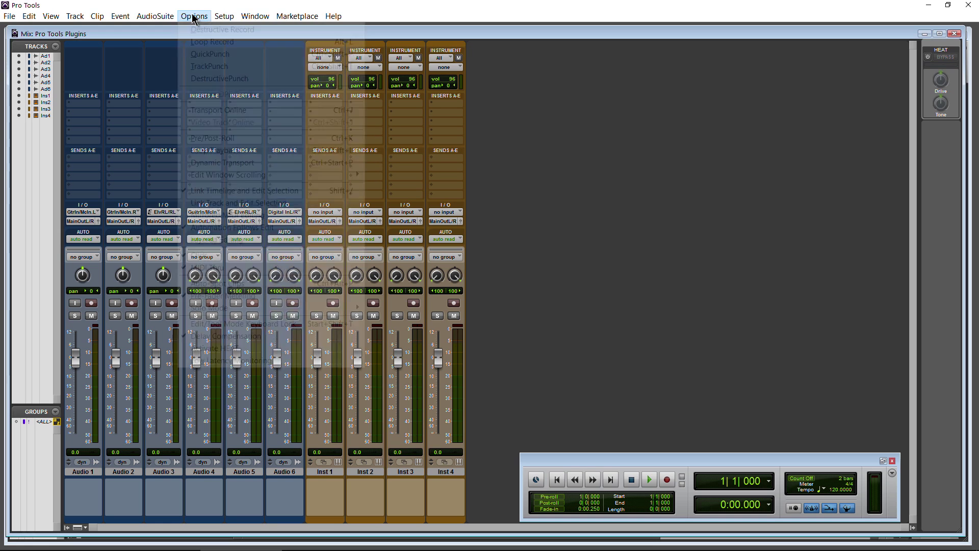
pyautogui.click(194, 16)
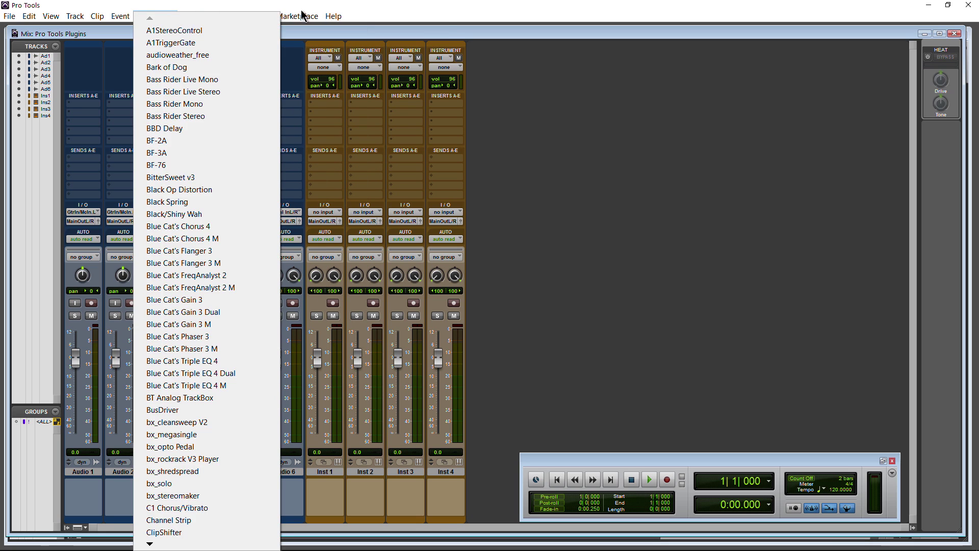
pyautogui.moveTo(224, 16)
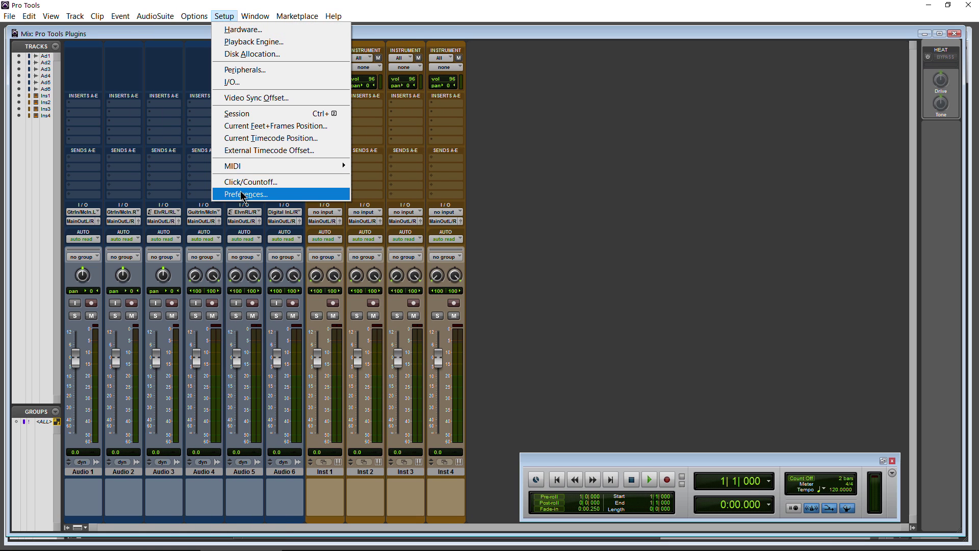
# Organize plug-in menus by Manufacturer, then browse Audio 6's insert menu without inserting anything.
pyautogui.click(253, 196)
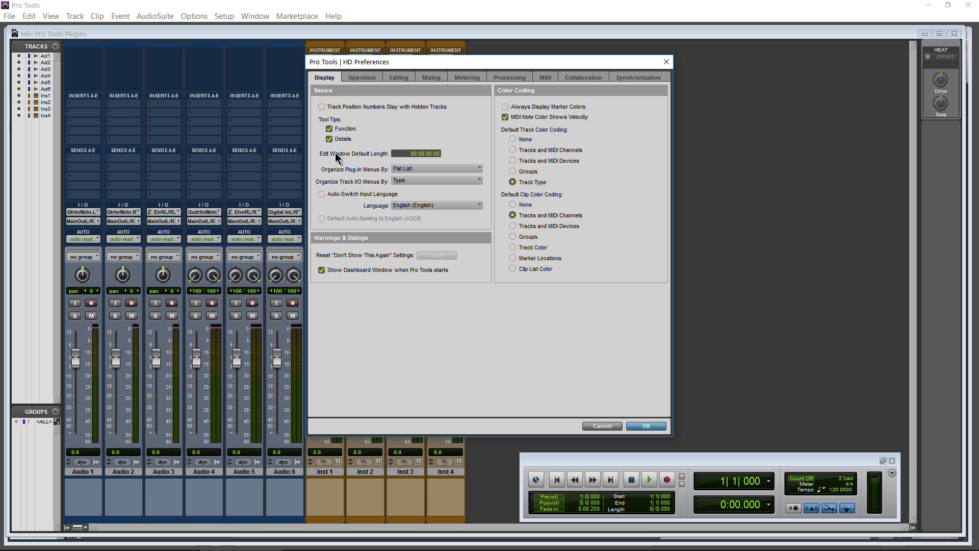
pyautogui.click(427, 170)
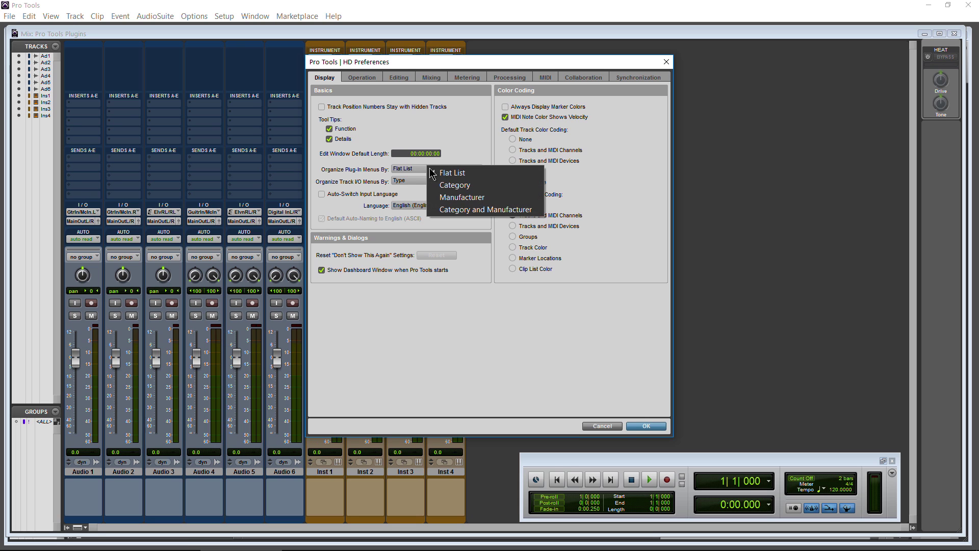
pyautogui.click(462, 198)
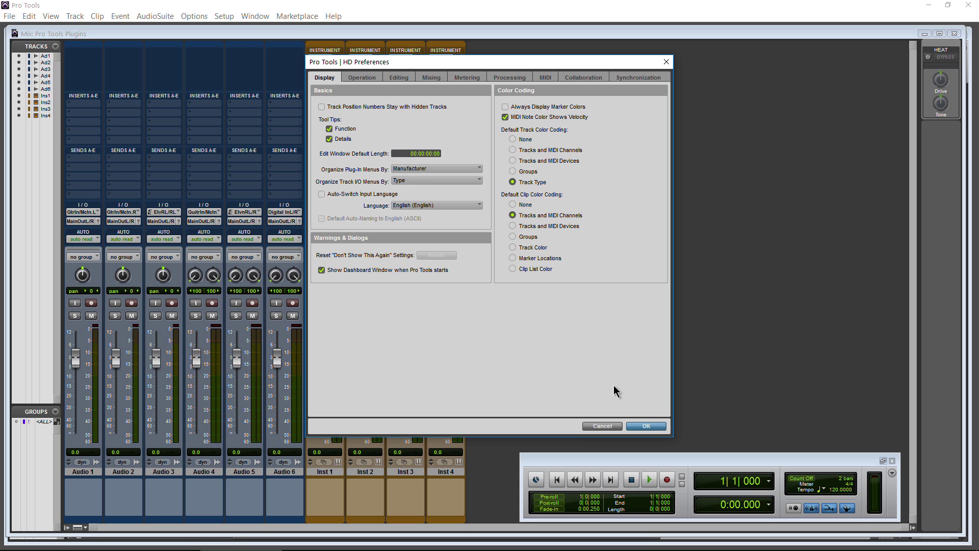
pyautogui.click(654, 428)
pyautogui.click(281, 104)
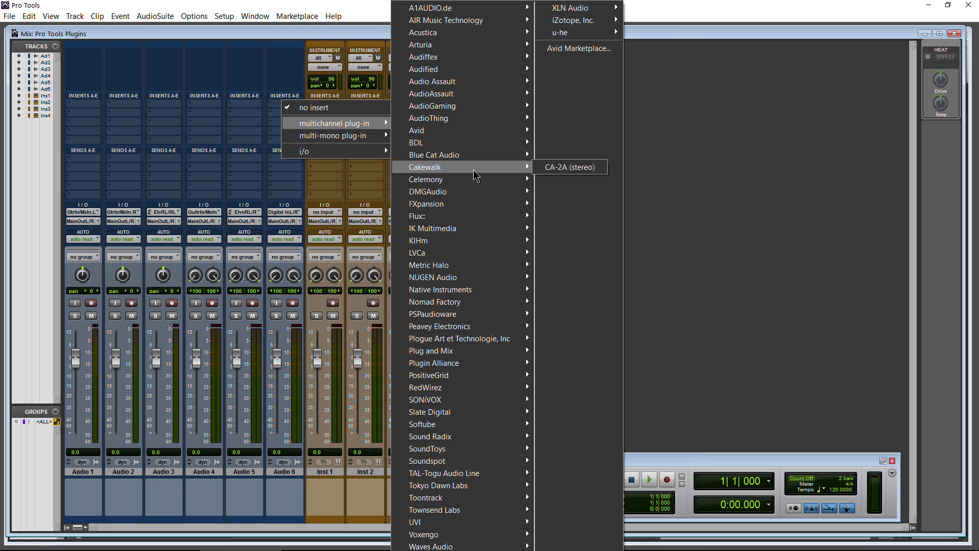
pyautogui.click(681, 164)
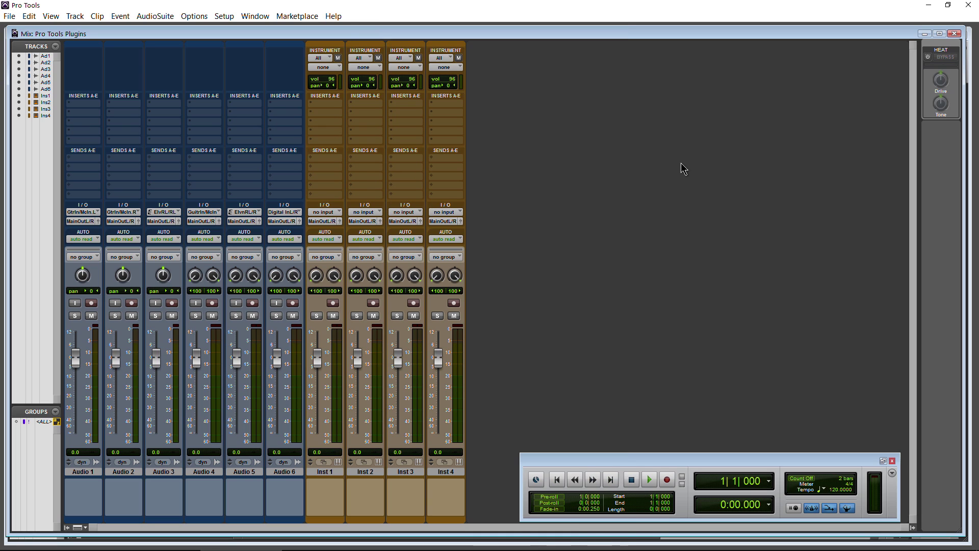
# Set Organize Plug-In Menus By to Category & Manufacturer in Preferences and confirm.
pyautogui.click(224, 16)
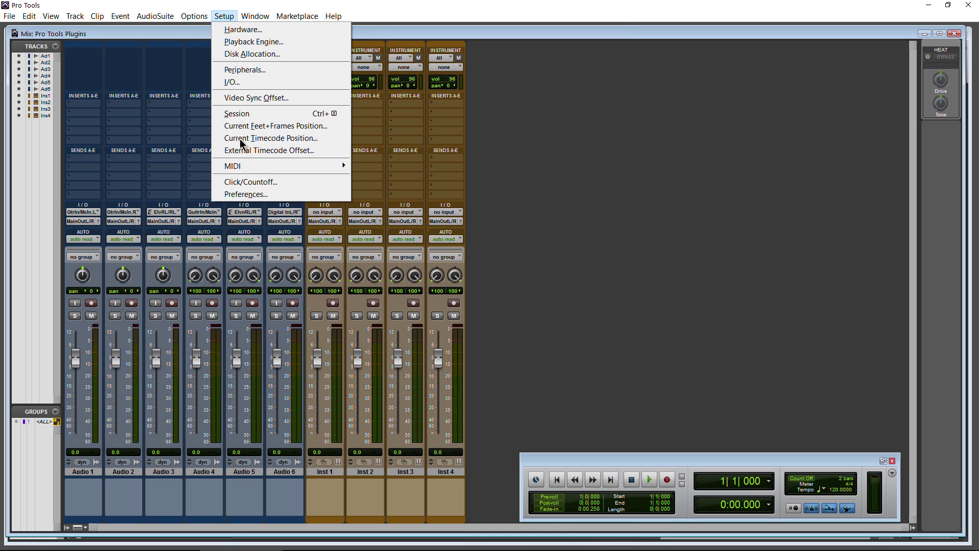
pyautogui.click(253, 198)
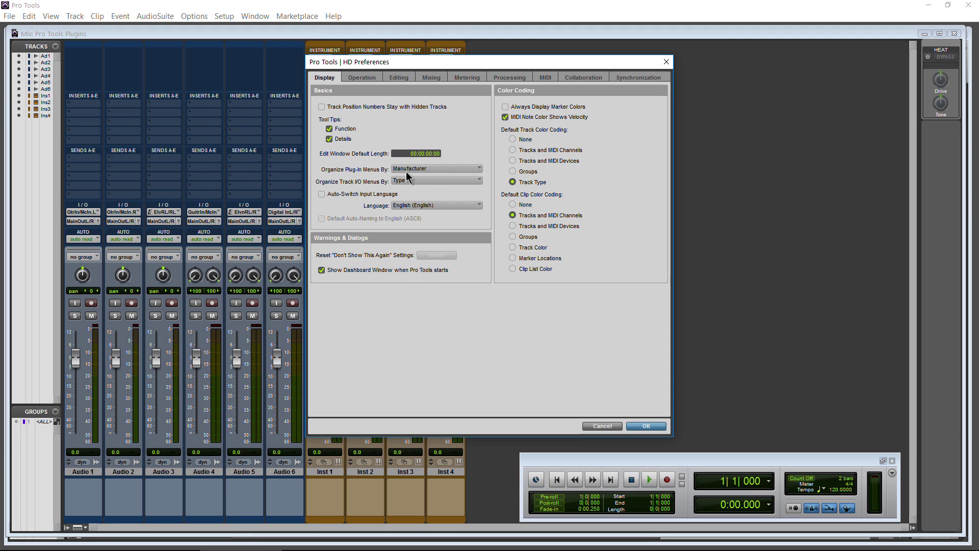
pyautogui.click(408, 169)
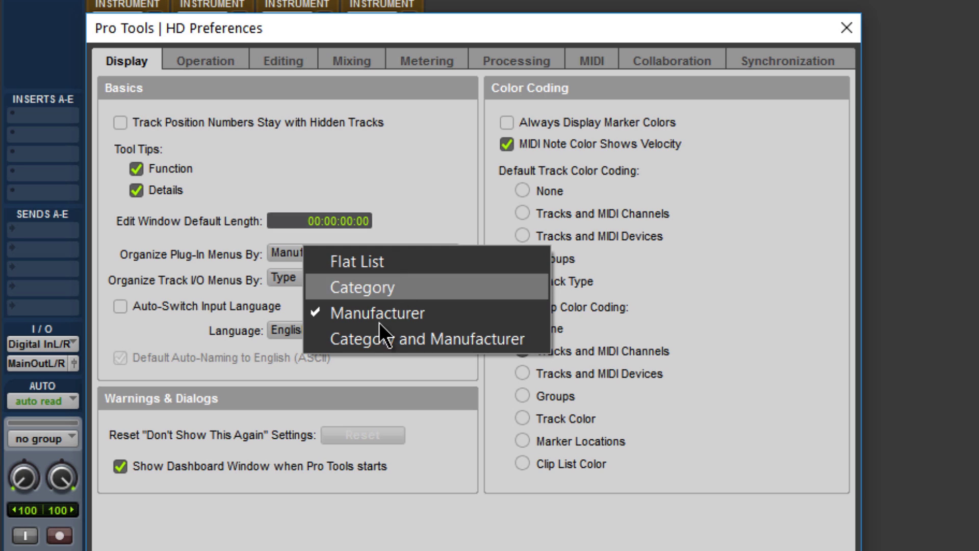
pyautogui.click(408, 338)
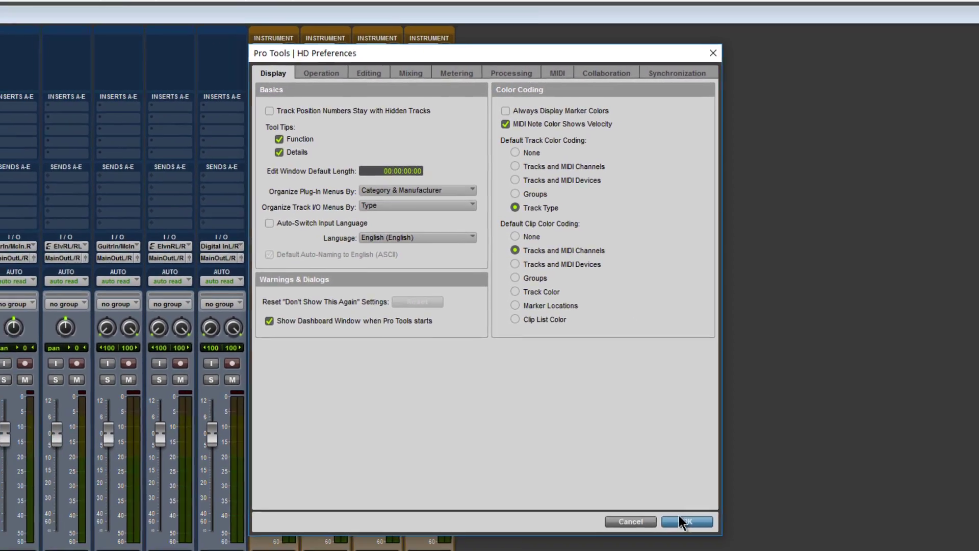
pyautogui.click(686, 522)
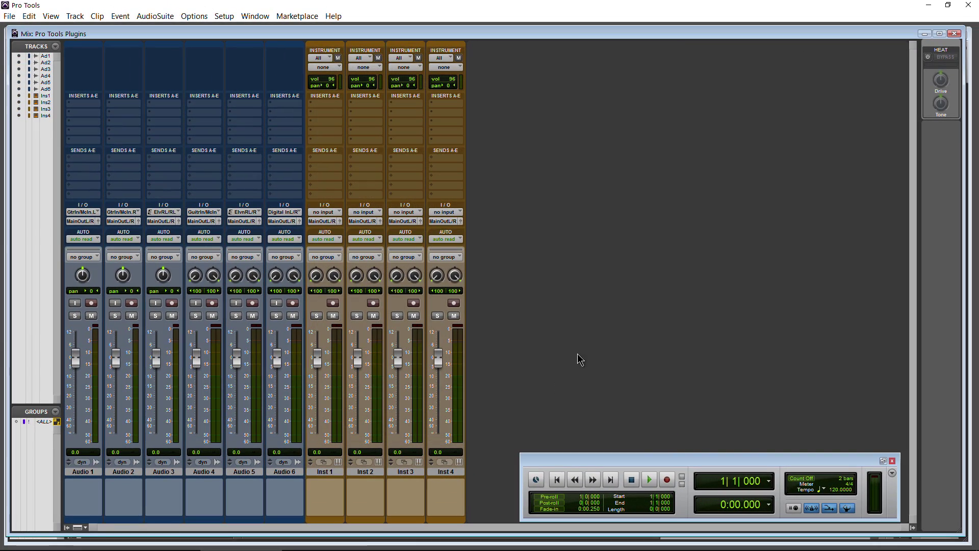
# Insert FXpansion BFD3 (stereo) on Inst 1's first insert, close its window, and browse Inst 2's inserts.
pyautogui.click(329, 106)
pyautogui.moveTo(381, 123)
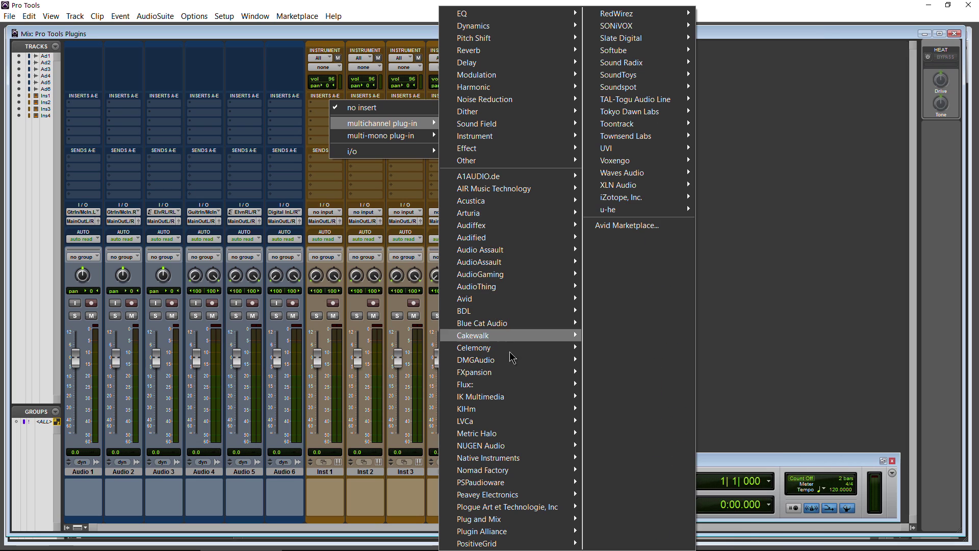
pyautogui.moveTo(511, 372)
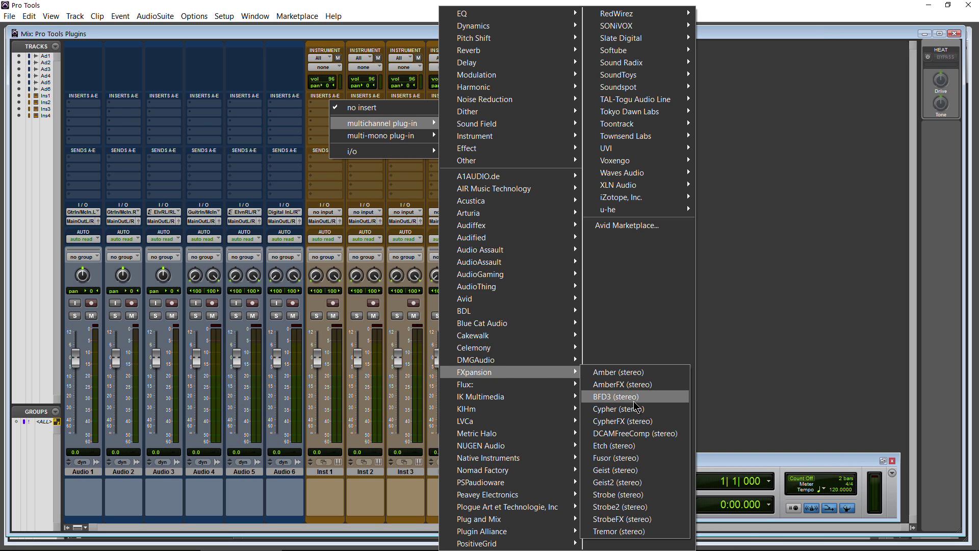
pyautogui.click(637, 404)
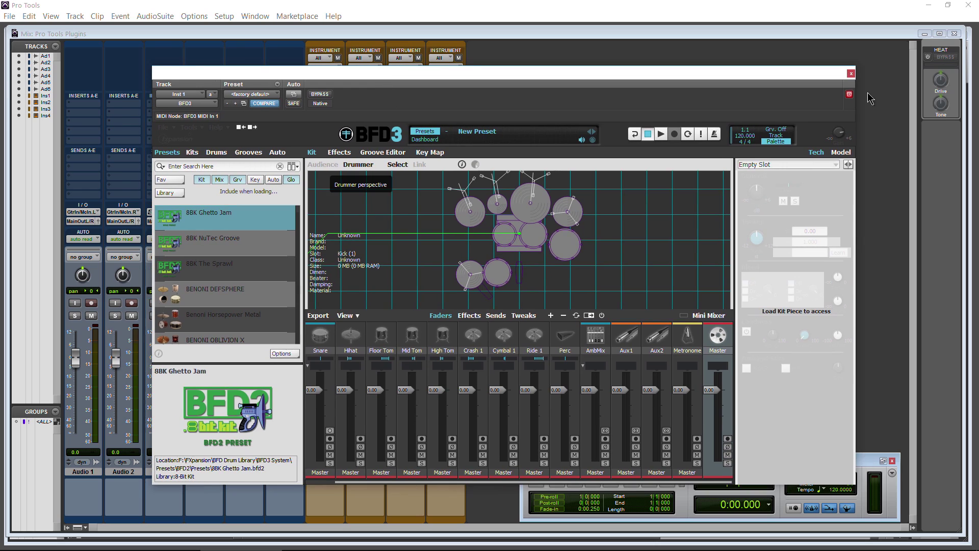
pyautogui.click(851, 74)
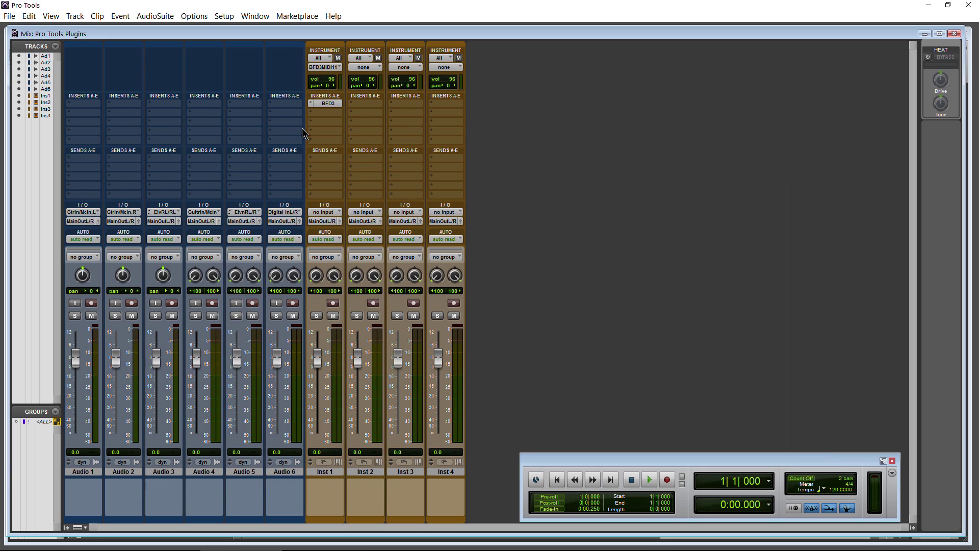
pyautogui.click(381, 111)
# Insert Metric Halo MH ChannelStrip (stereo) on Audio 5's first insert, then return to the Edit window.
pyautogui.click(237, 107)
pyautogui.moveTo(289, 123)
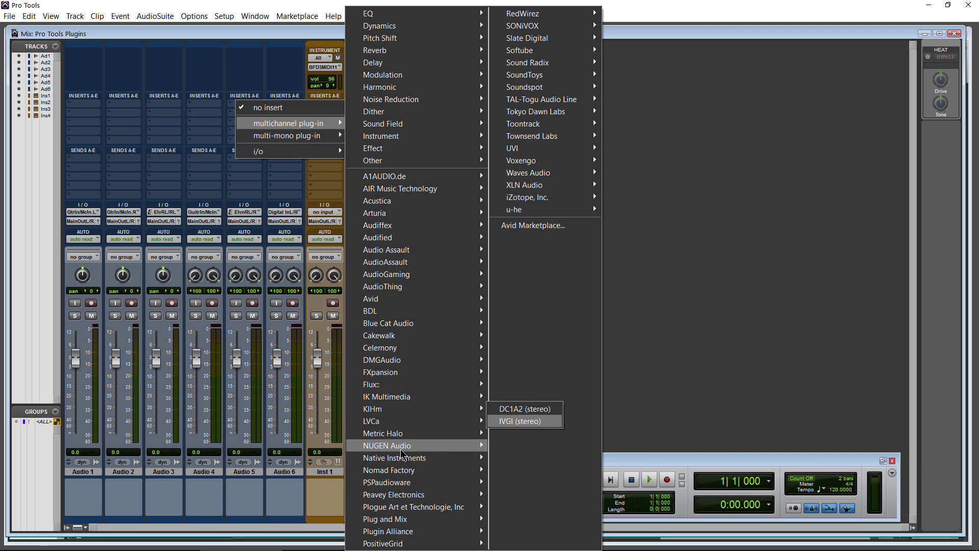
pyautogui.moveTo(383, 433)
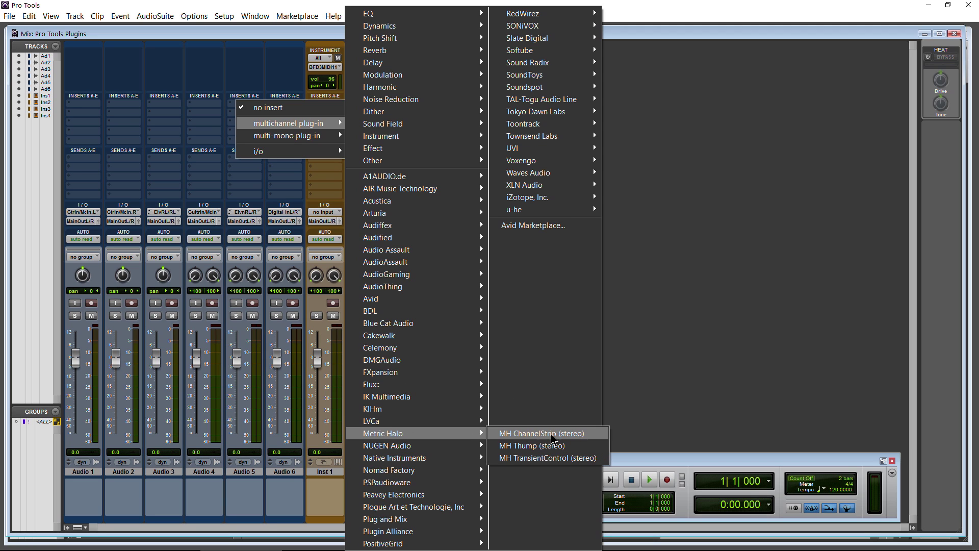
pyautogui.click(553, 434)
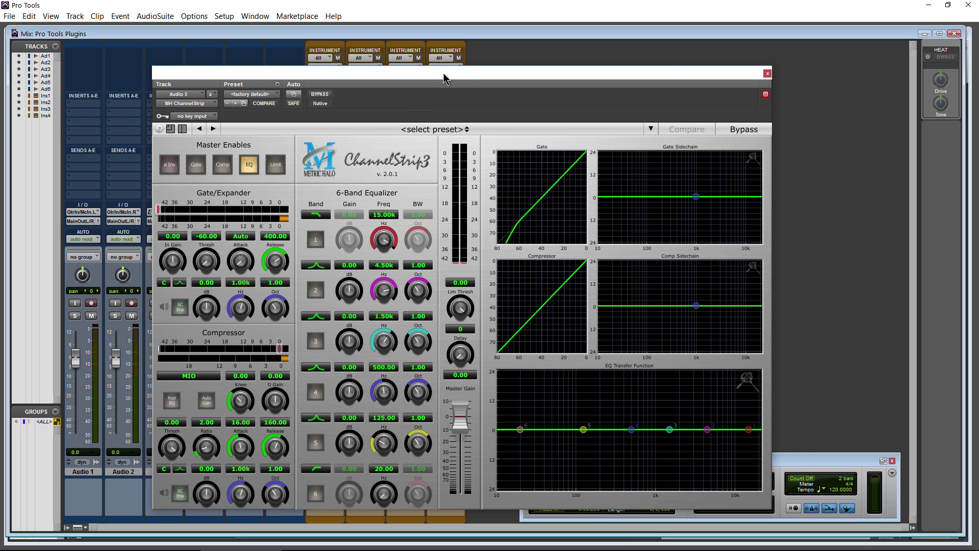
pyautogui.moveTo(443, 77); pyautogui.dragTo(620, 69)
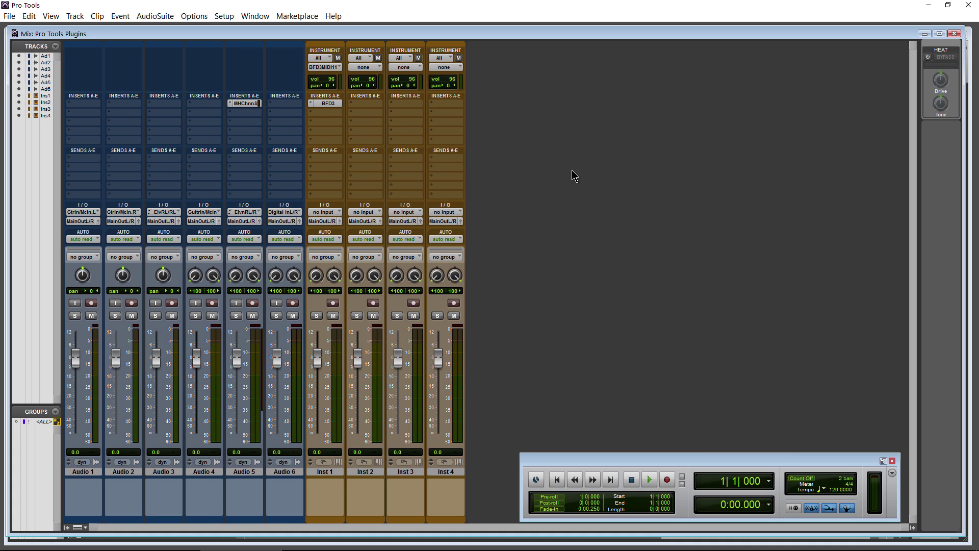
pyautogui.hotkey('ctrl', '=')
# Reopen Preferences and keep plug-in menus organized by Category & Manufacturer.
pyautogui.click(225, 17)
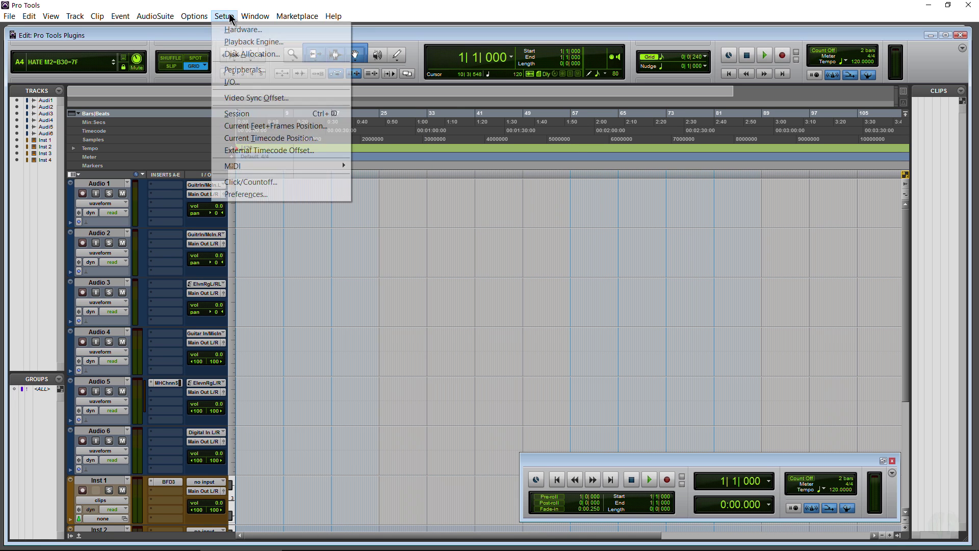
pyautogui.click(245, 192)
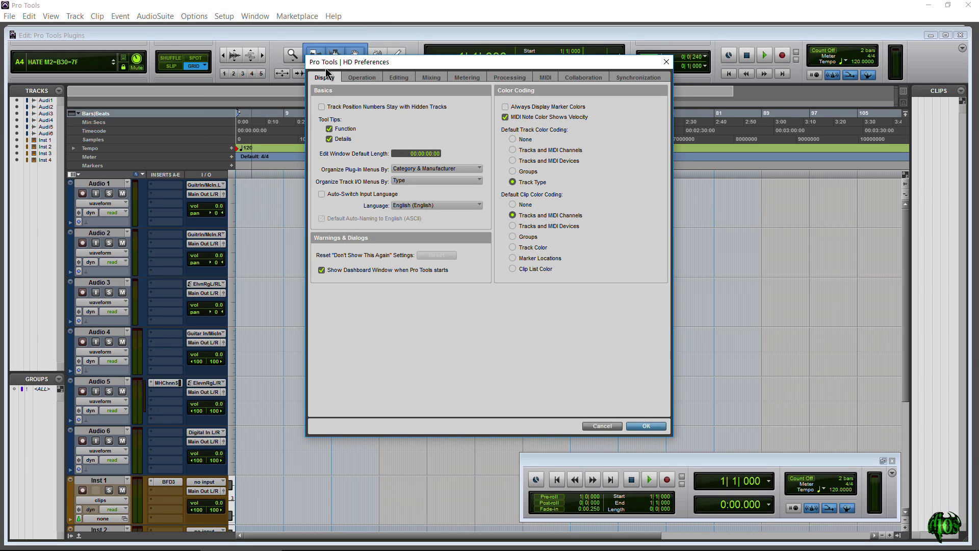
pyautogui.click(377, 164)
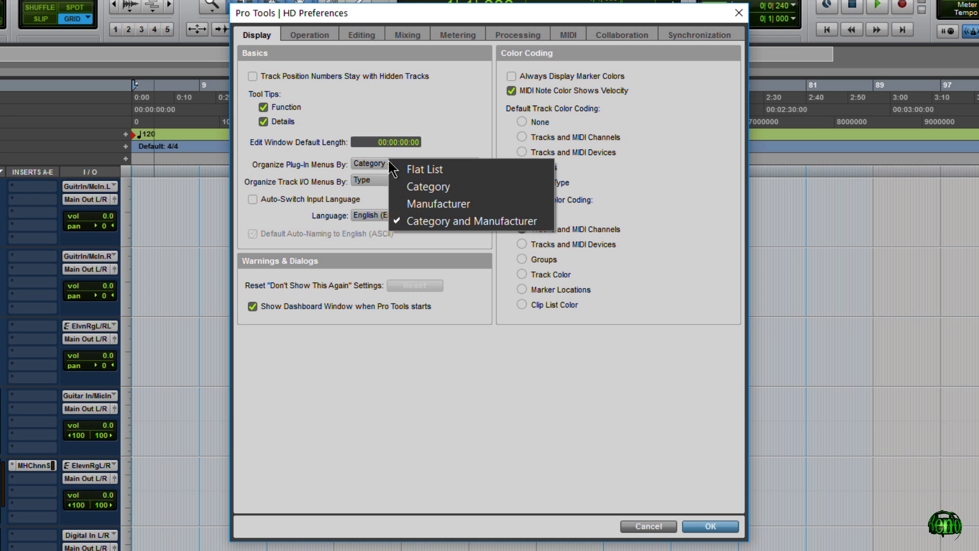
pyautogui.click(459, 222)
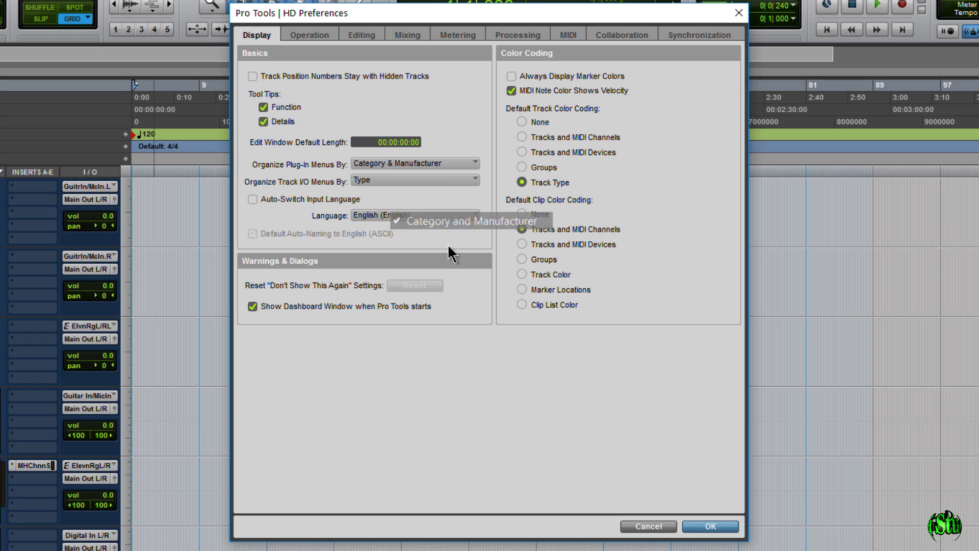
pyautogui.click(710, 526)
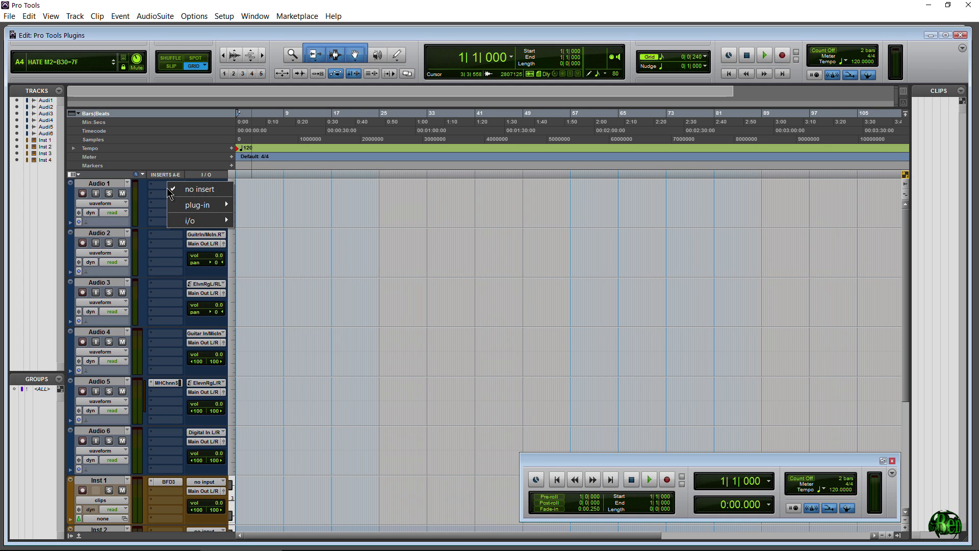